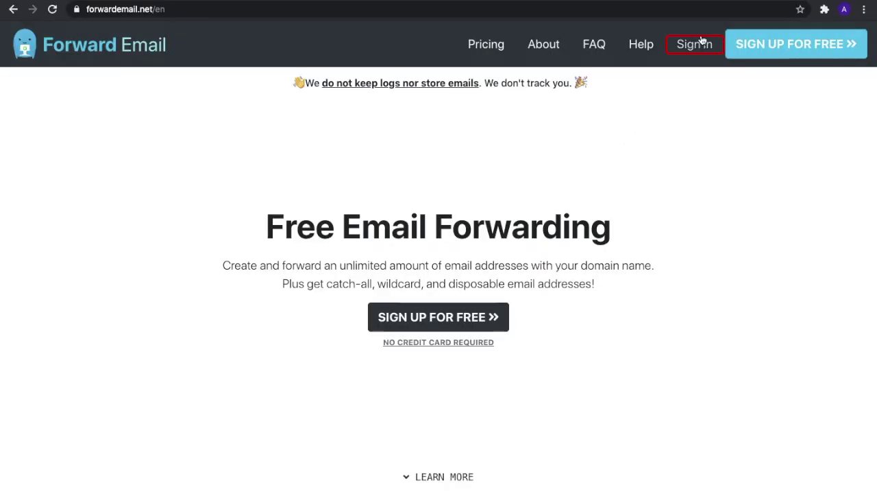
# Step: Sign in to Forward Email with a Google account
pyautogui.click(699, 48)
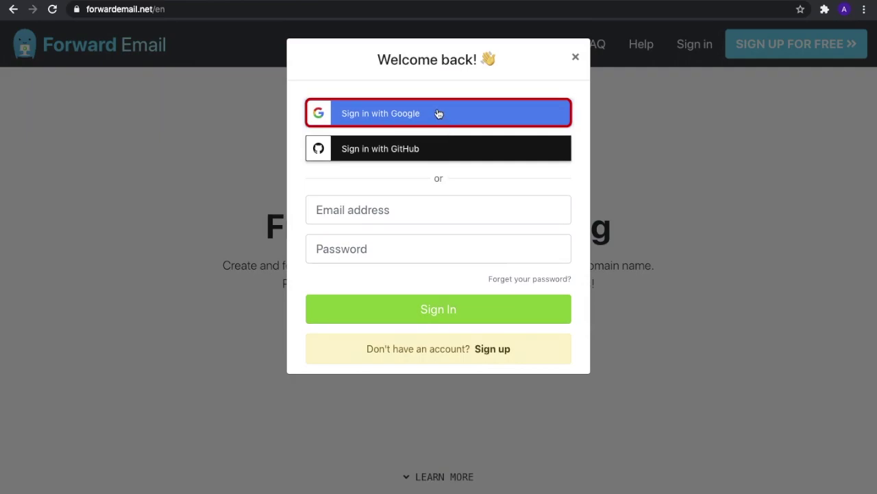
pyautogui.click(438, 114)
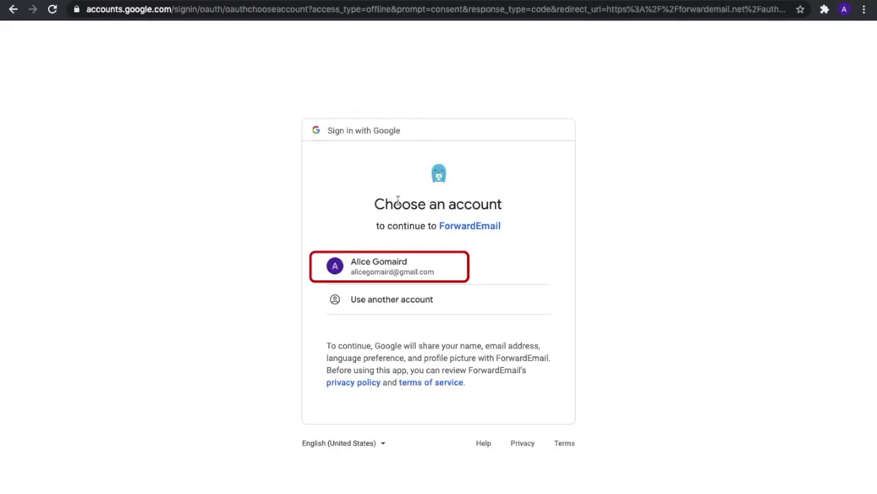
pyautogui.click(376, 265)
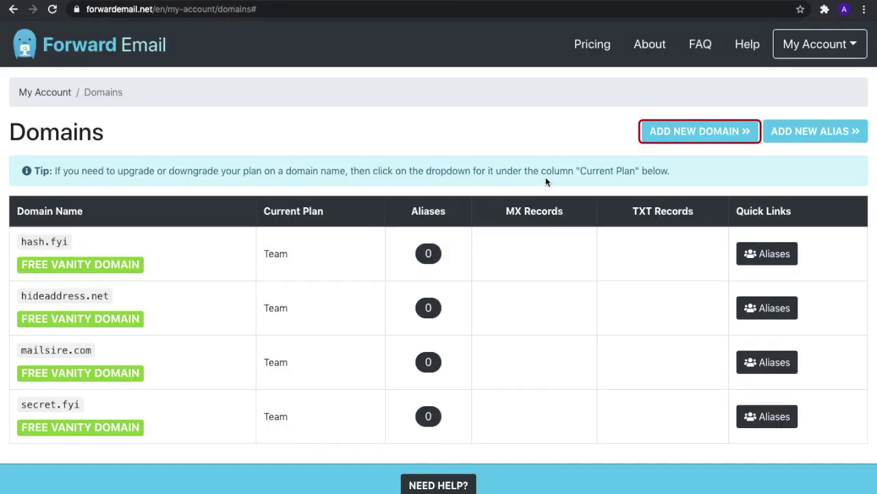
# Step: Add helpfulbuddy.xyz as a new domain in Forward Email
pyautogui.click(652, 140)
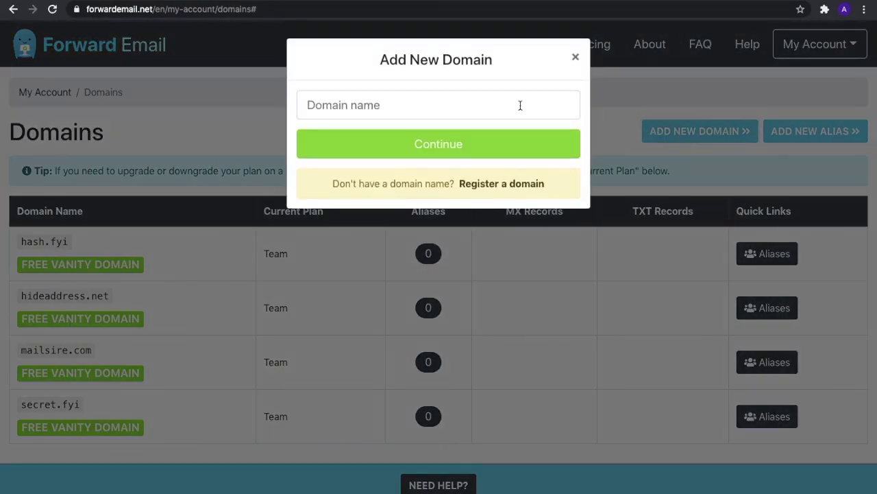
pyautogui.click(521, 105)
pyautogui.write('helpfulbuddy')
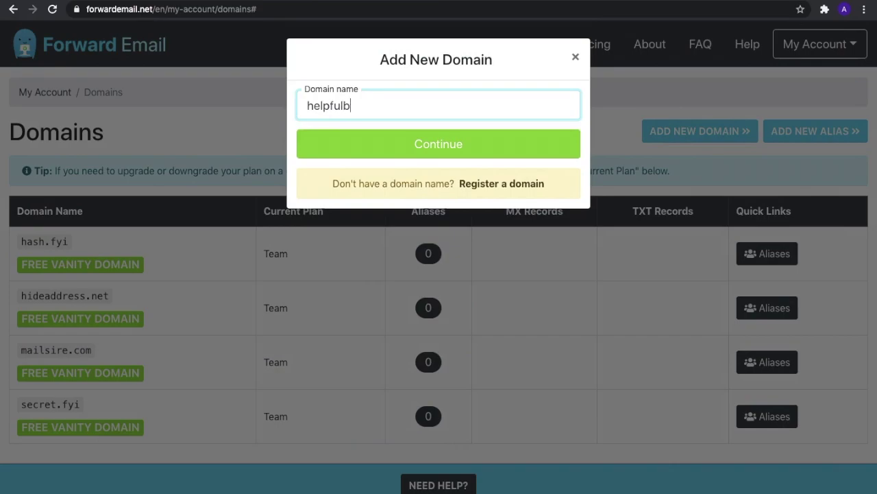
pyautogui.write('.xyz')
pyautogui.click(508, 147)
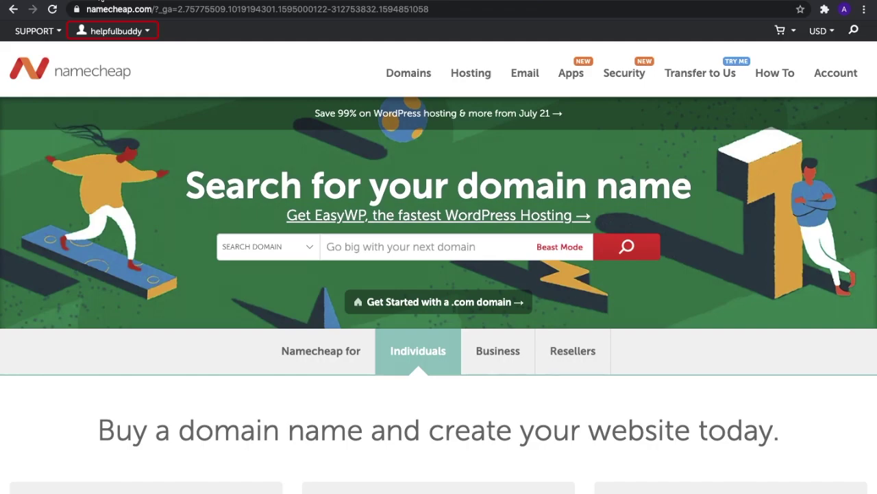
# Step: Go from the account dashboard to the Domain List showing helpfulbuddy.xyz
pyautogui.click(112, 30)
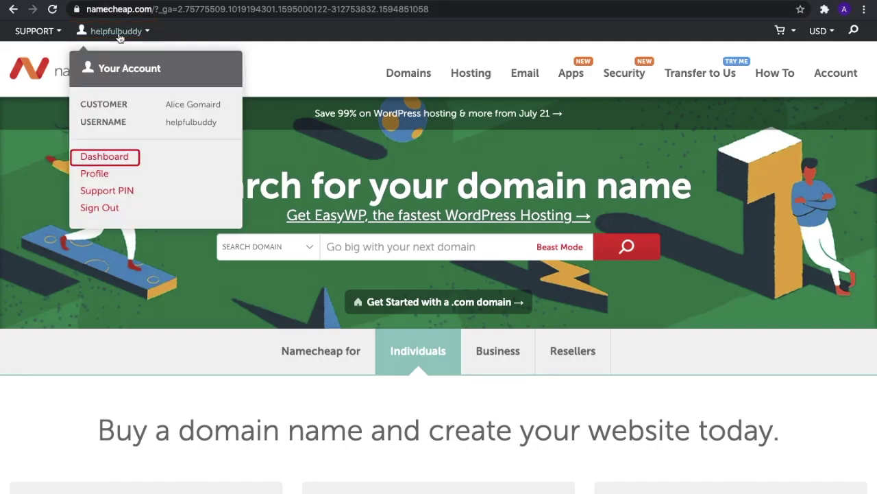
pyautogui.click(109, 161)
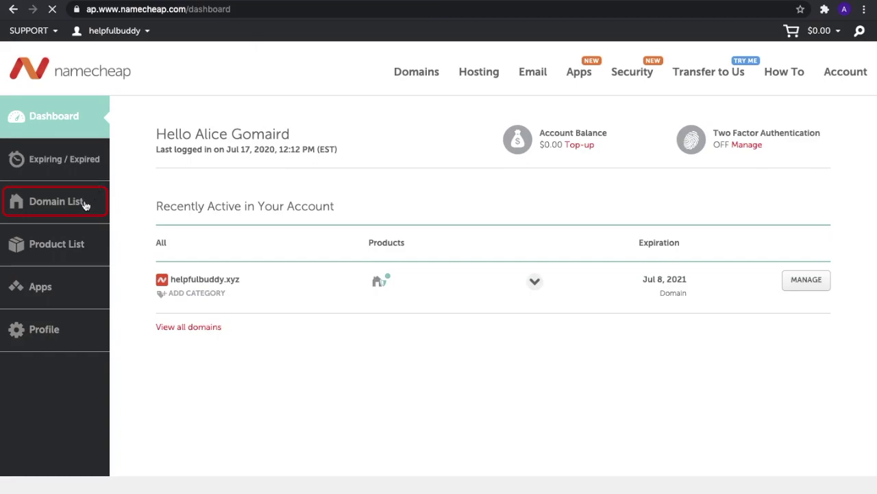
pyautogui.click(59, 209)
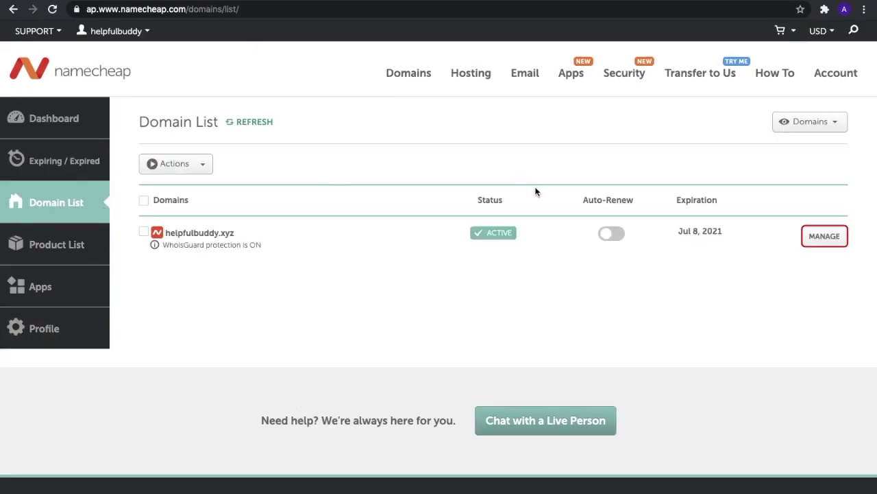
# Step: In helpfulbuddy.xyz's Advanced DNS, set Mail Settings to Custom MX
pyautogui.click(814, 239)
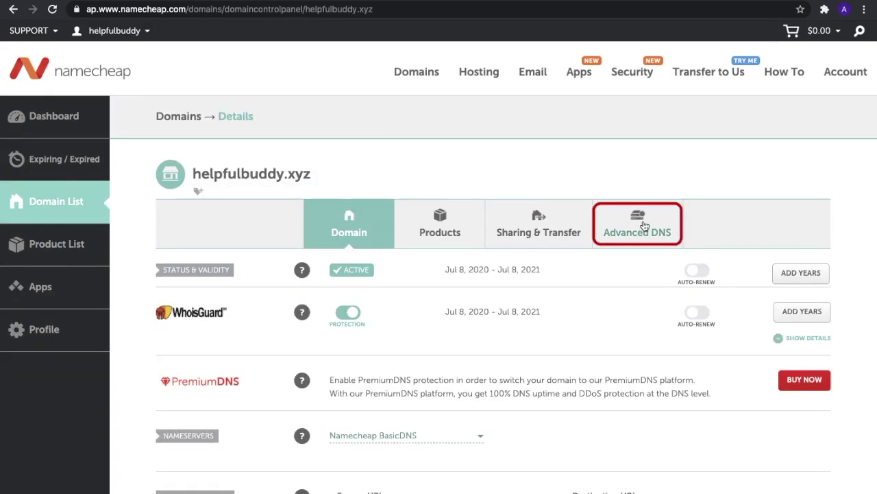
pyautogui.click(643, 227)
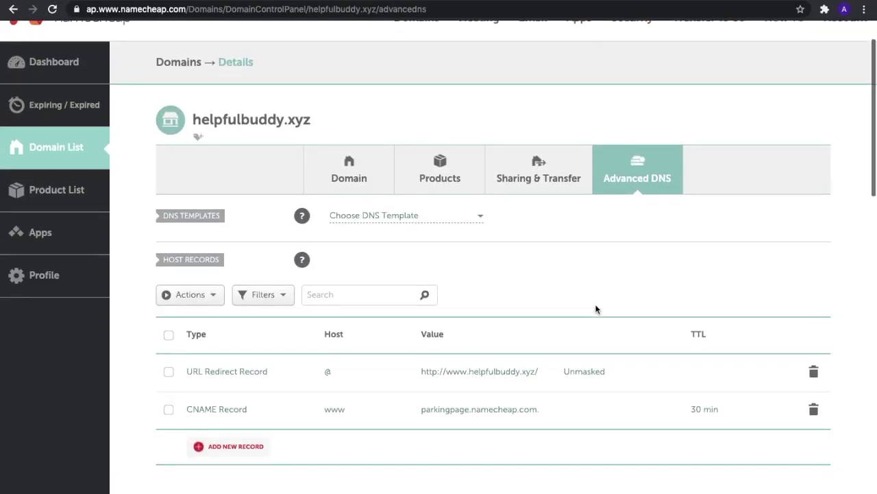
pyautogui.scroll(-2, 596, 309)
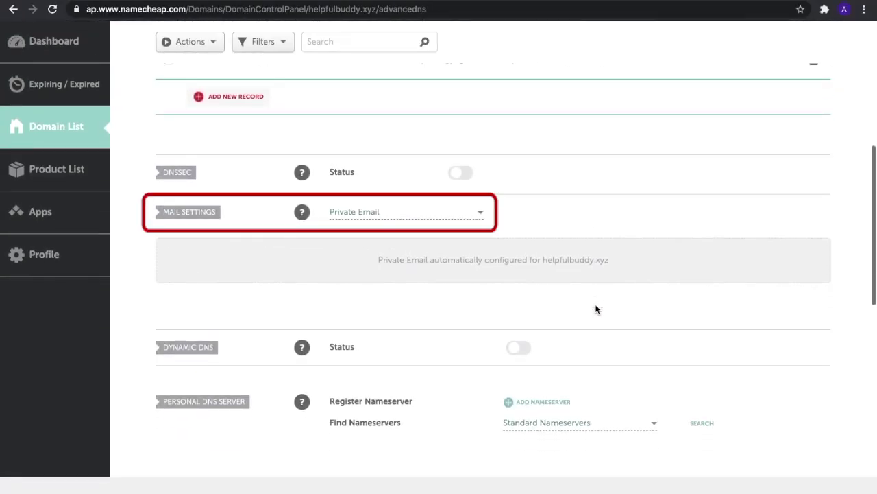
pyautogui.click(478, 216)
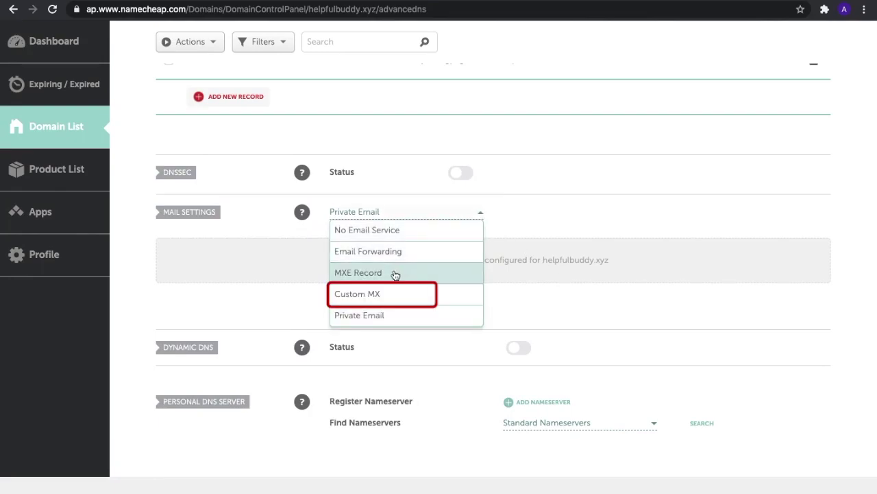
pyautogui.click(382, 295)
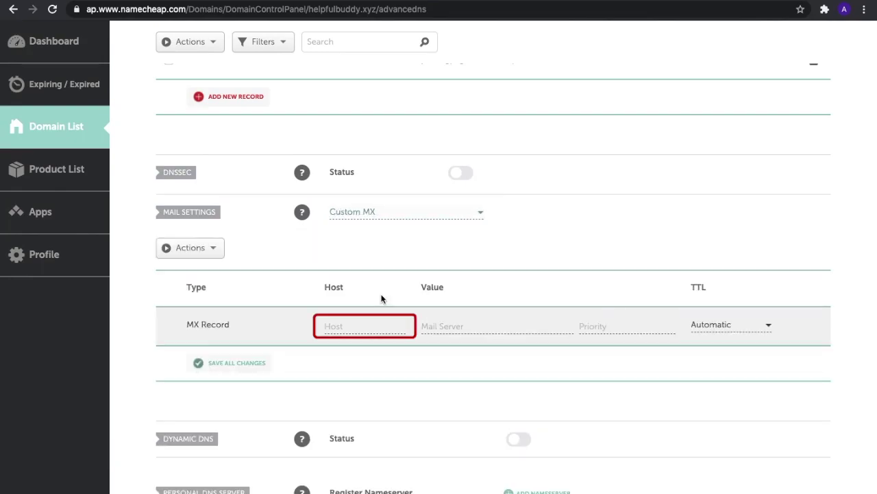
# Step: Save an MX record @ → mx1.forwardemail.net, priority 10, then add a second MX row
pyautogui.click(364, 327)
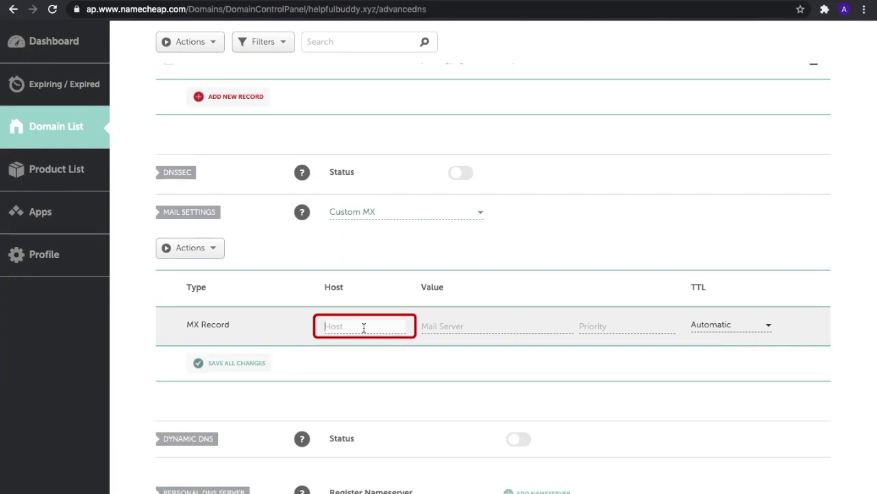
pyautogui.write('@')
pyautogui.click(423, 327)
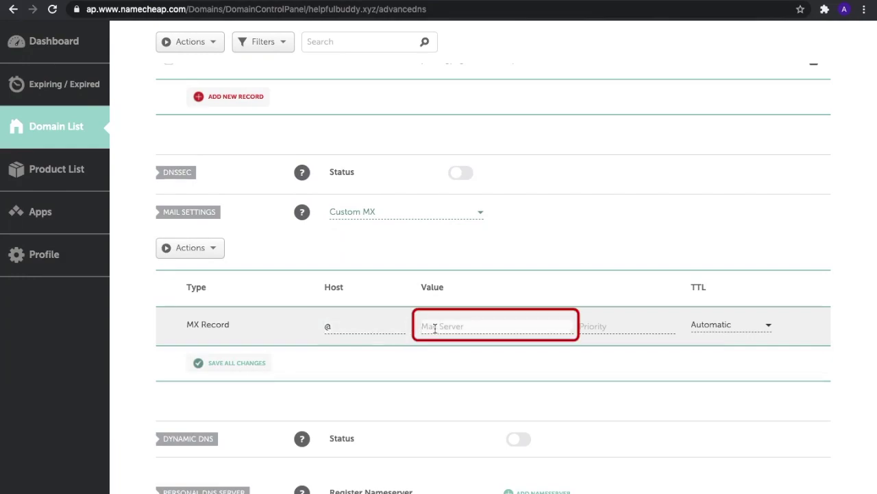
pyautogui.write('mx1')
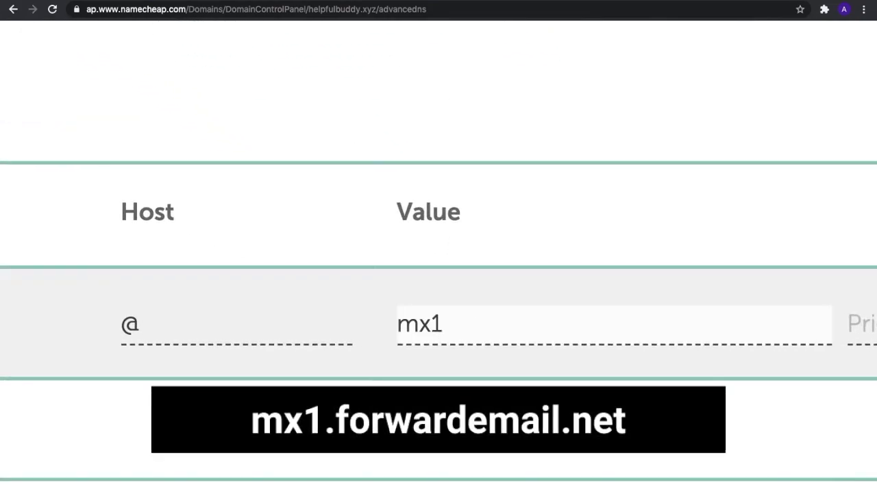
pyautogui.write('.forwardemail.')
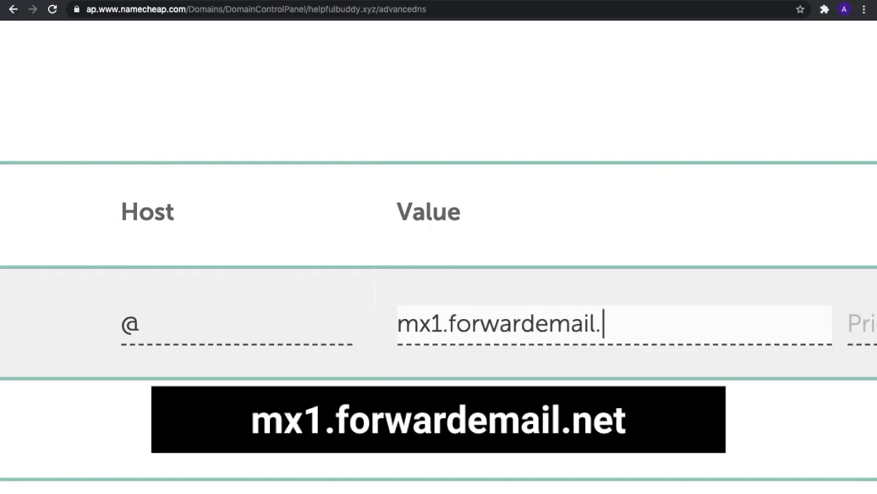
pyautogui.write('net')
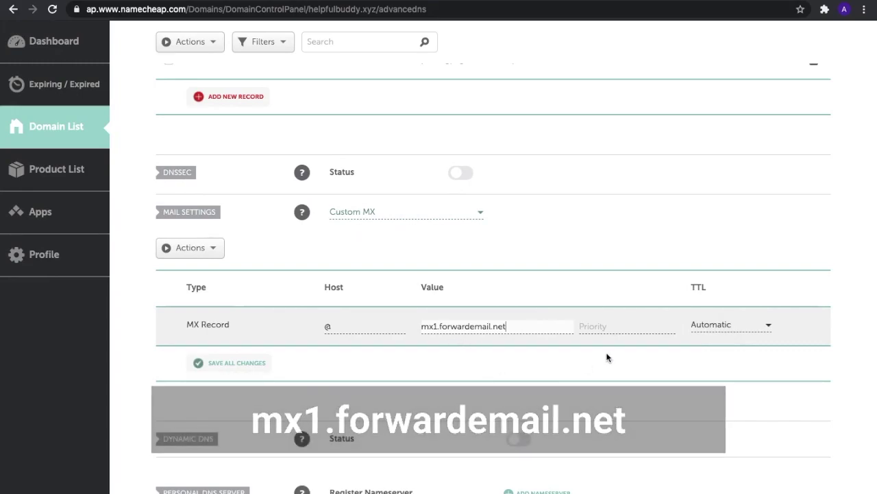
pyautogui.click(617, 327)
pyautogui.write('10')
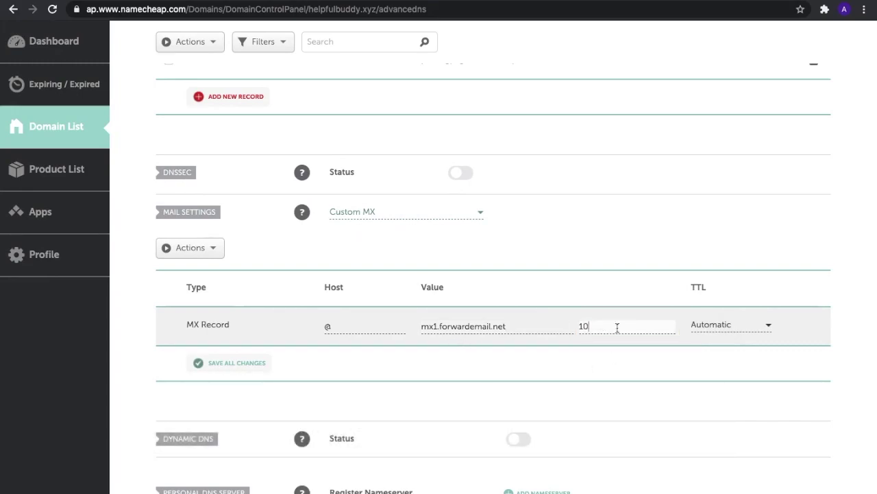
pyautogui.click(796, 327)
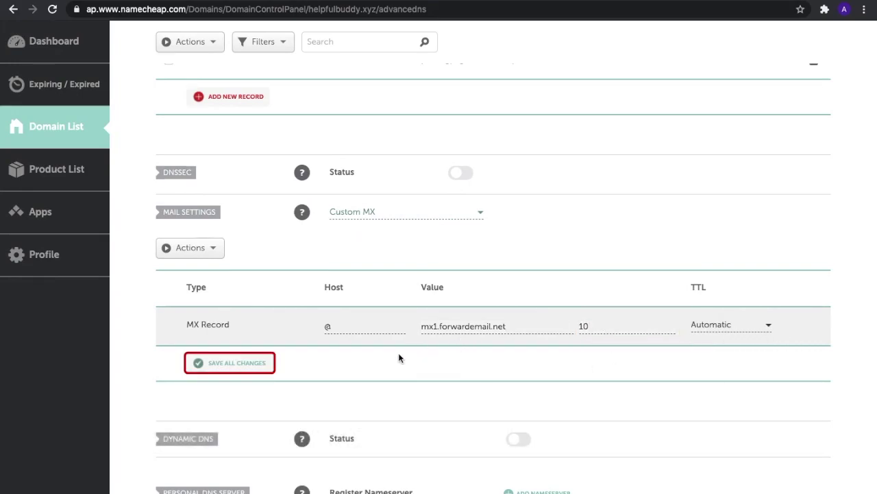
pyautogui.click(236, 363)
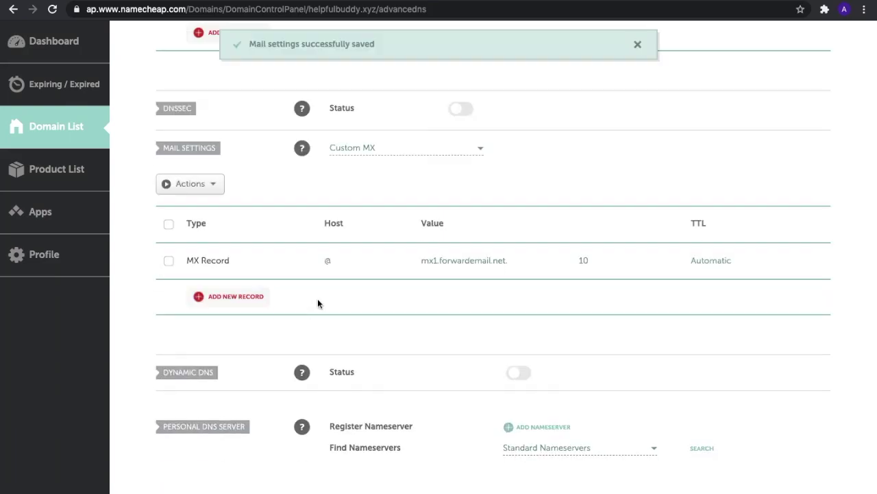
pyautogui.click(236, 298)
# Step: Fill and confirm the second MX record: @ → mx2.forwardemail.net, priority 10
pyautogui.click(372, 179)
pyautogui.write('@')
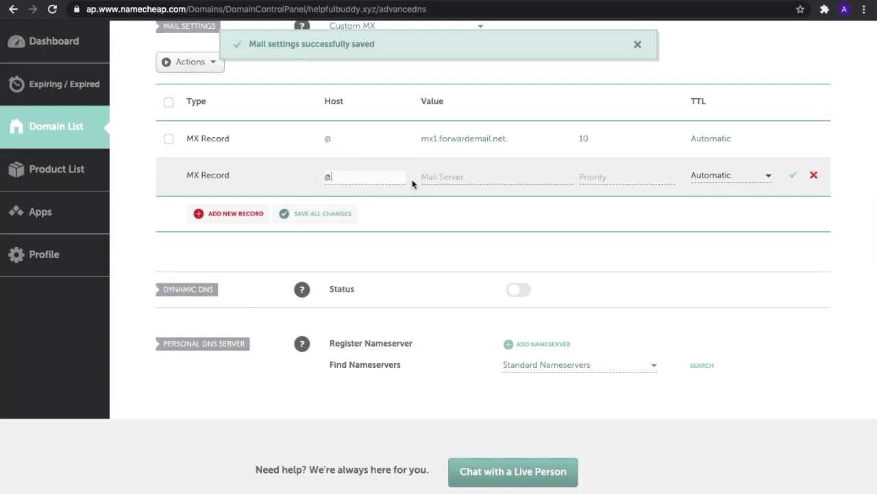
pyautogui.click(472, 180)
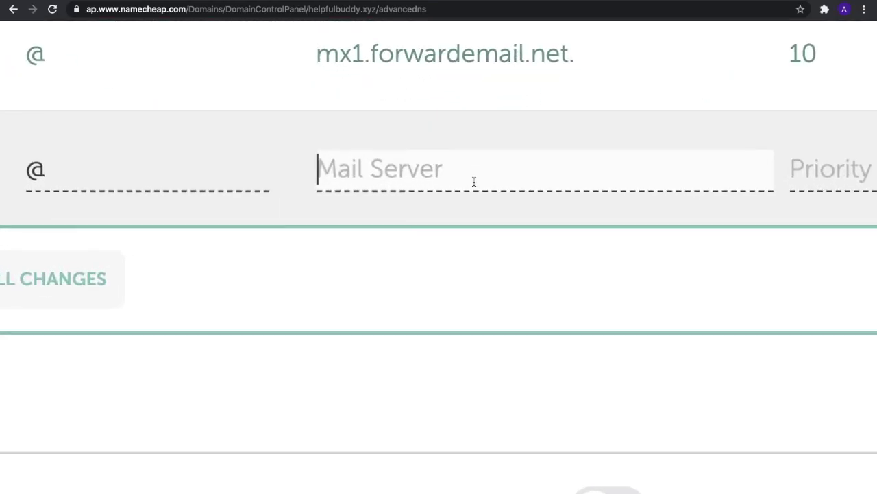
pyautogui.write('mx2')
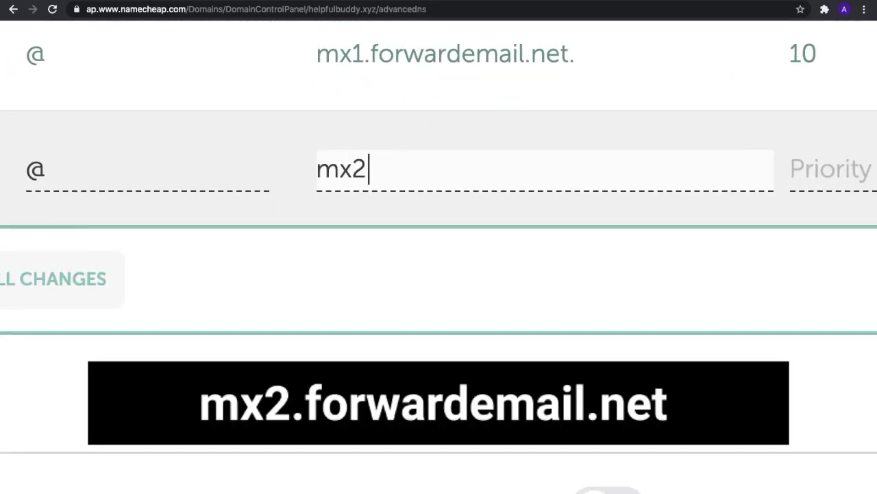
pyautogui.write('.forward')
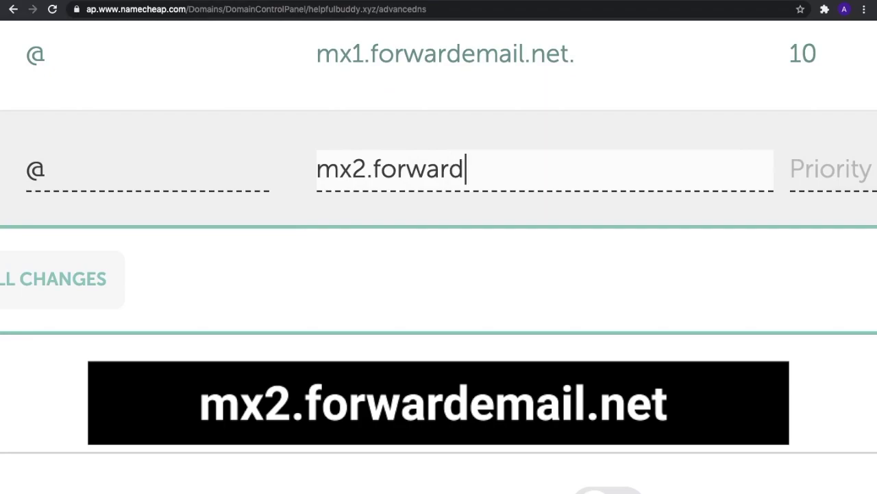
pyautogui.write('email.net')
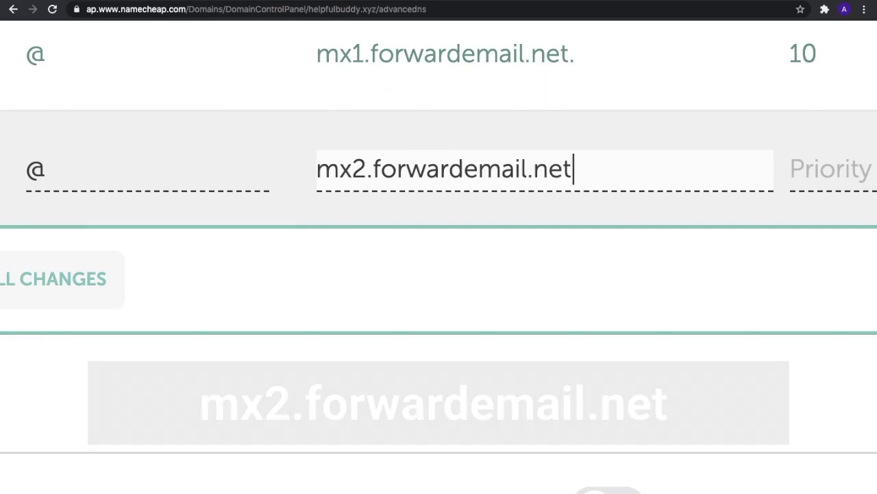
pyautogui.press('Tab')
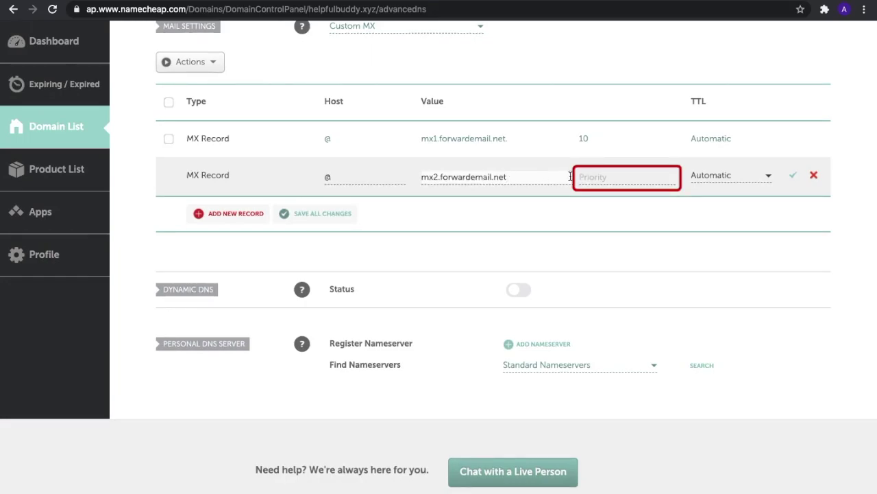
pyautogui.click(592, 177)
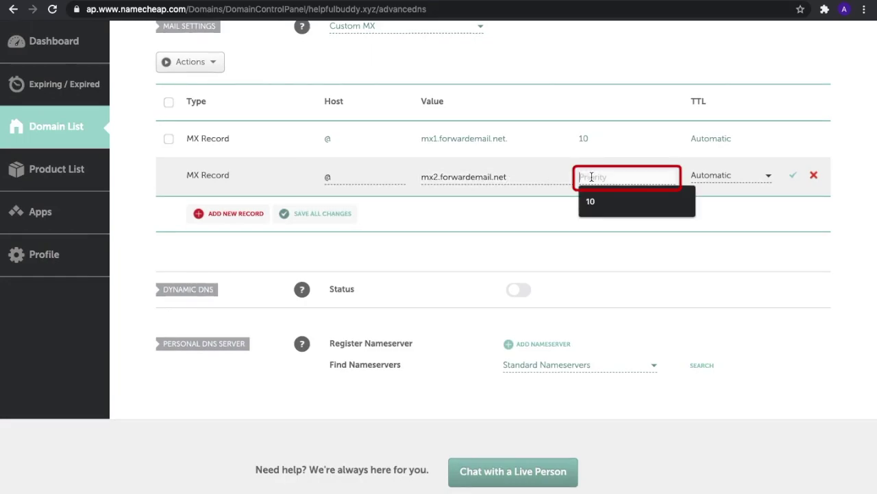
pyautogui.write('10')
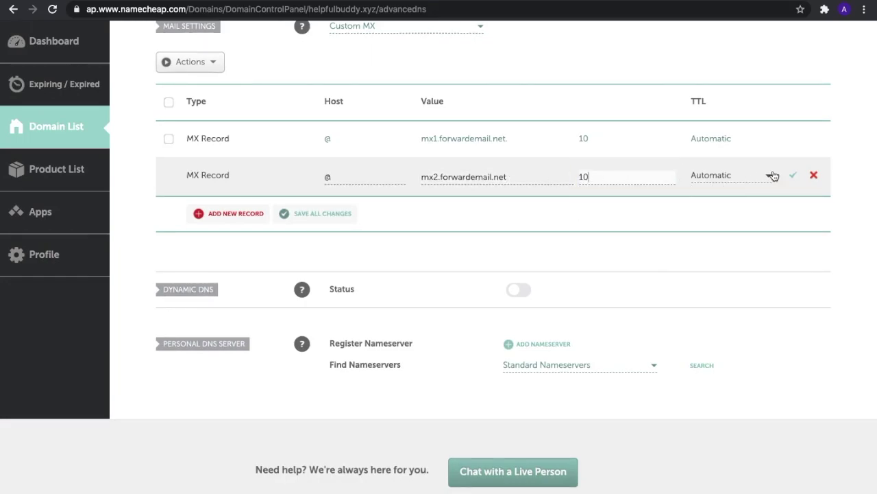
pyautogui.click(793, 176)
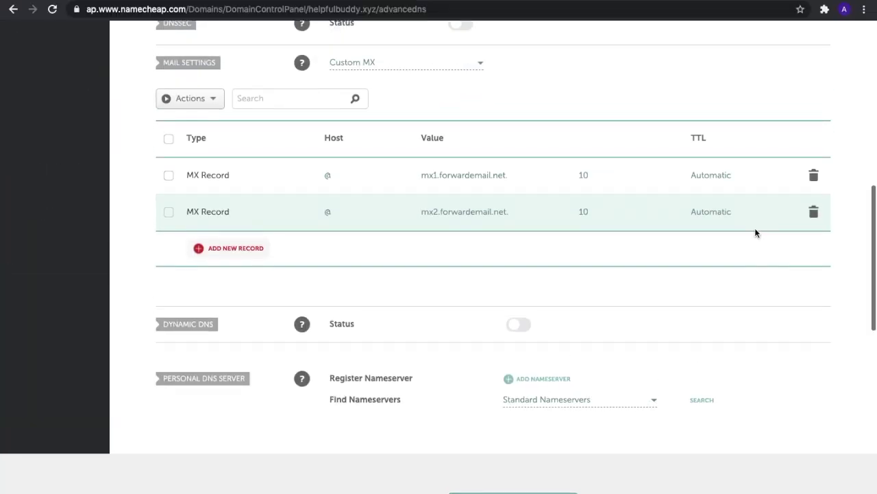
# Step: Add a new TXT Record row under Host Records
pyautogui.scroll(4, 755, 228)
pyautogui.scroll(2, 755, 232)
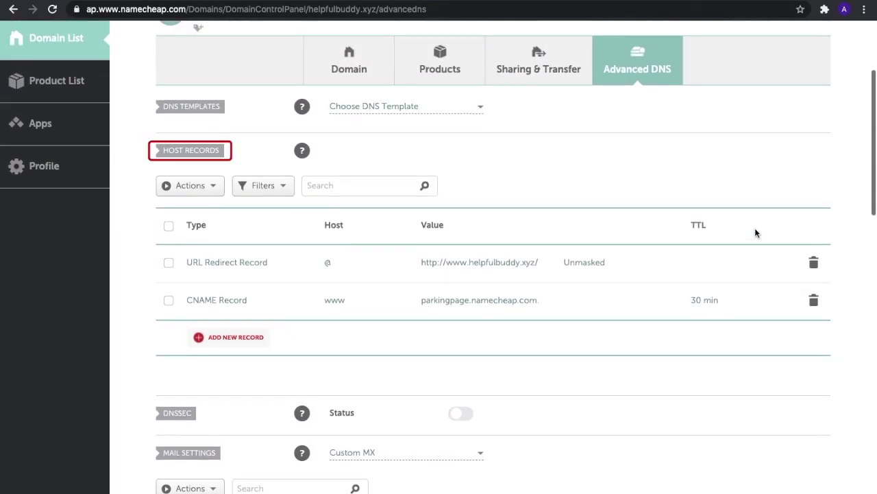
pyautogui.click(254, 338)
pyautogui.scroll(-2, 246, 262)
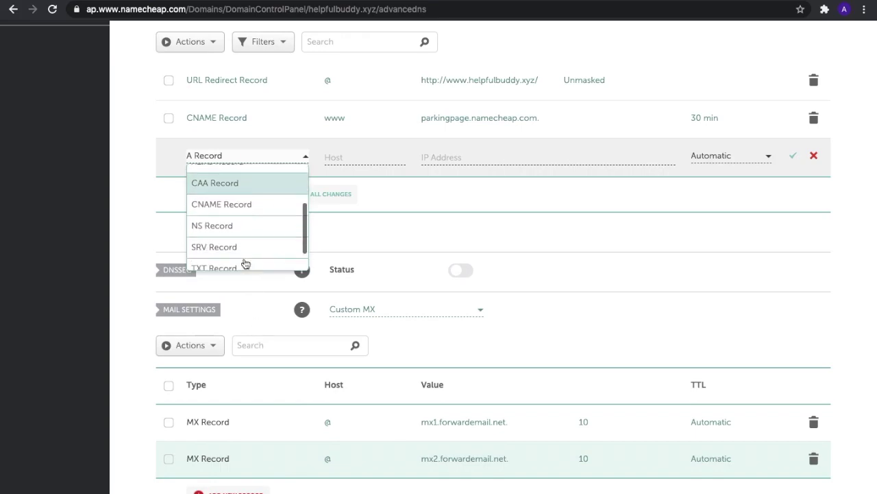
pyautogui.scroll(-1, 246, 264)
pyautogui.click(246, 264)
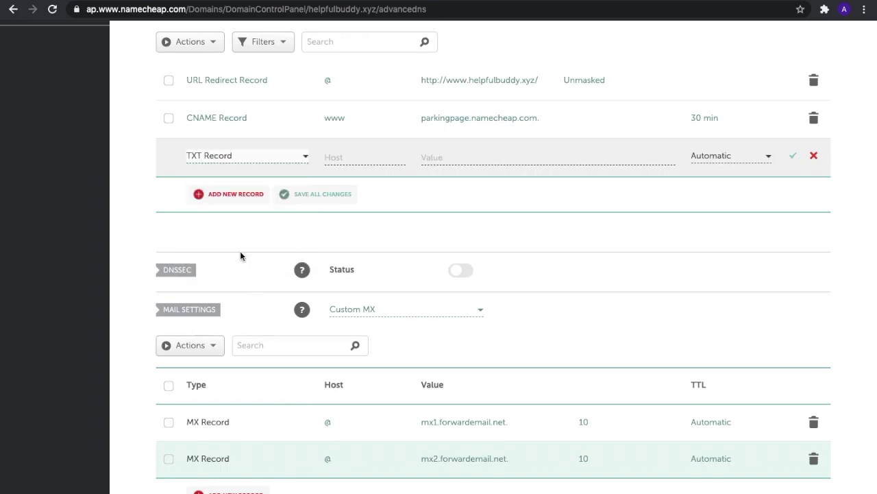
# Step: Save the TXT record with host @ and a forward-email= value using the user's Gmail username
pyautogui.click(348, 158)
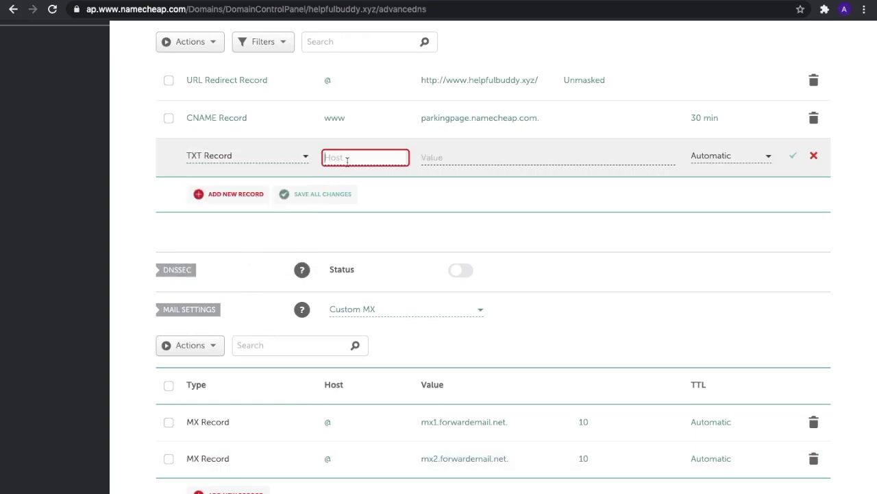
pyautogui.write('@')
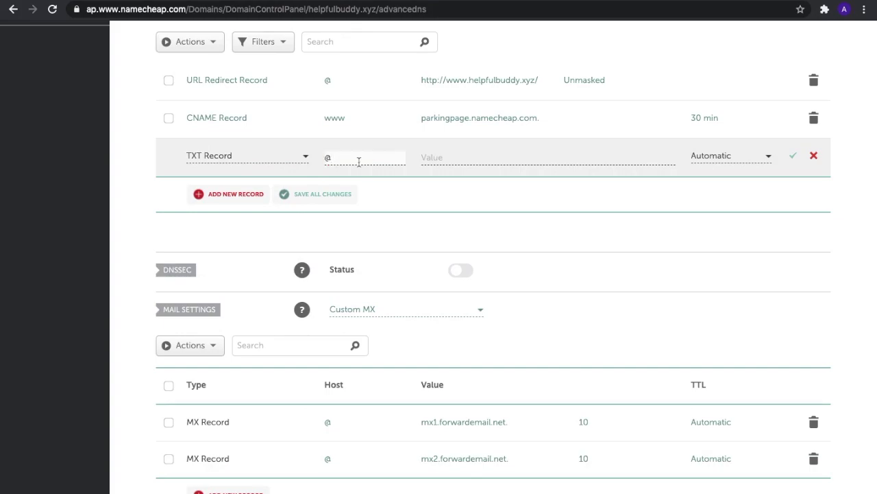
pyautogui.click(452, 157)
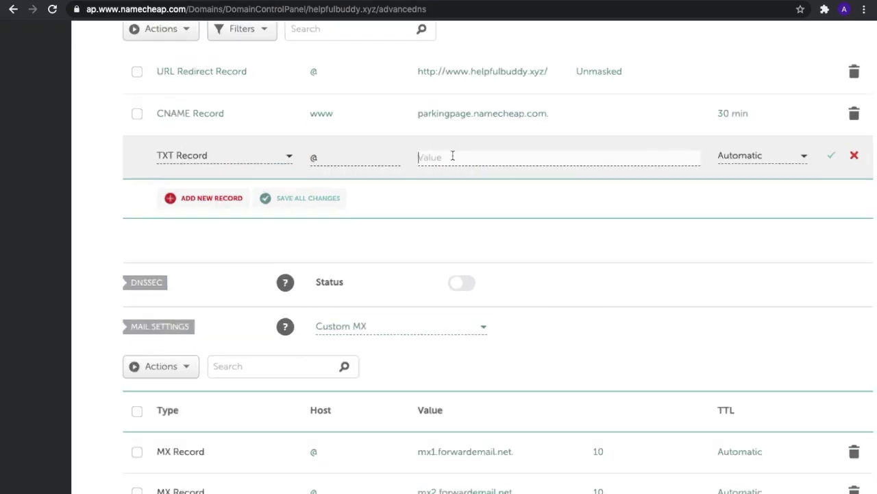
pyautogui.hotkey('ctrl', 'v')
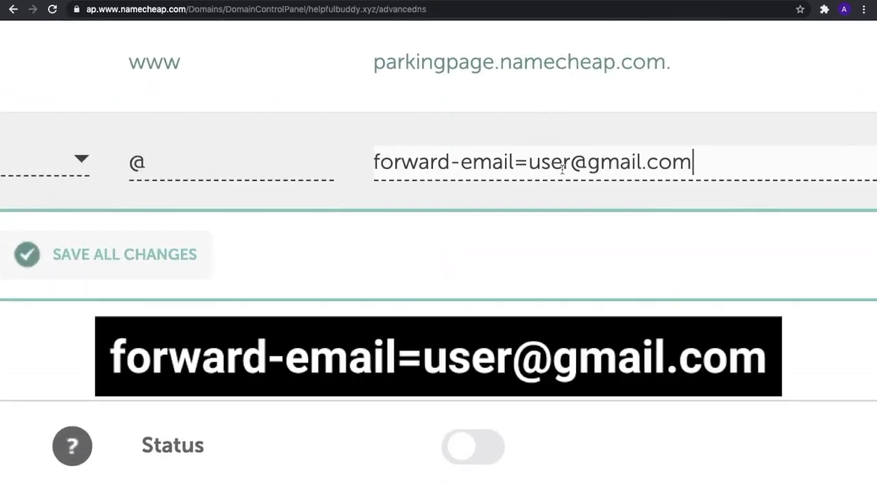
pyautogui.doubleClick(558, 163)
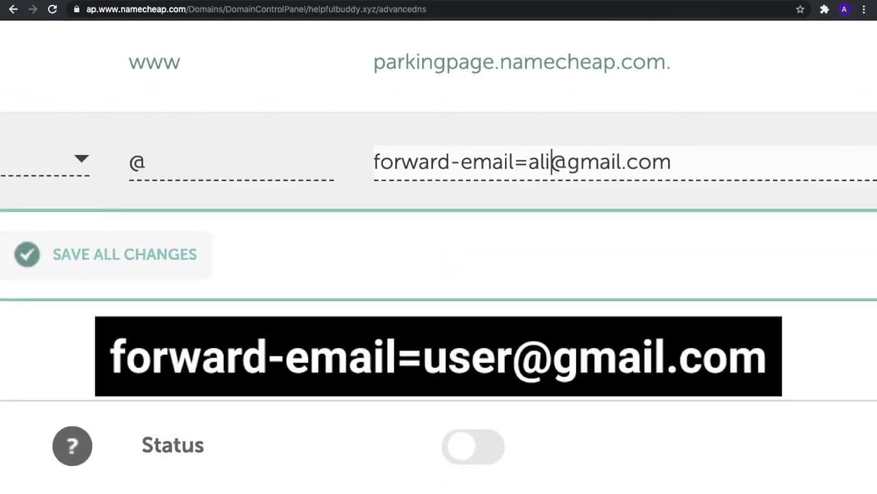
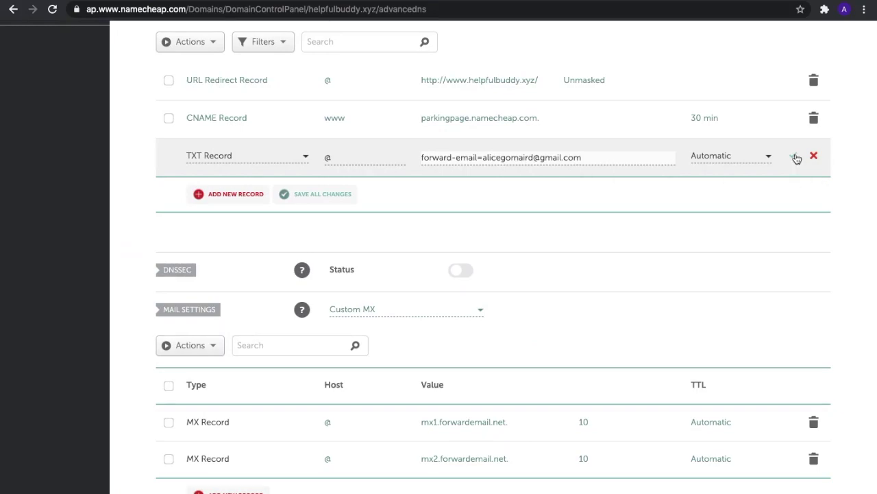
pyautogui.click(795, 157)
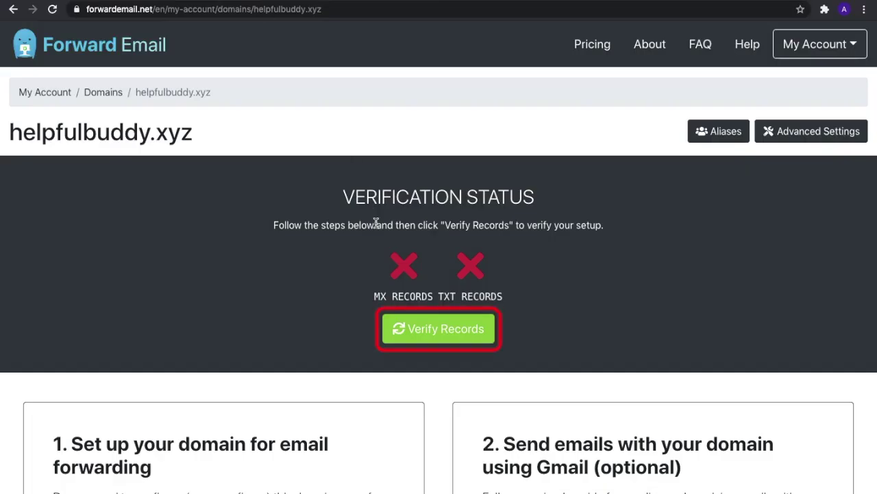
# Step: Run Verify Records for helpfulbuddy.xyz in Forward Email
pyautogui.click(414, 332)
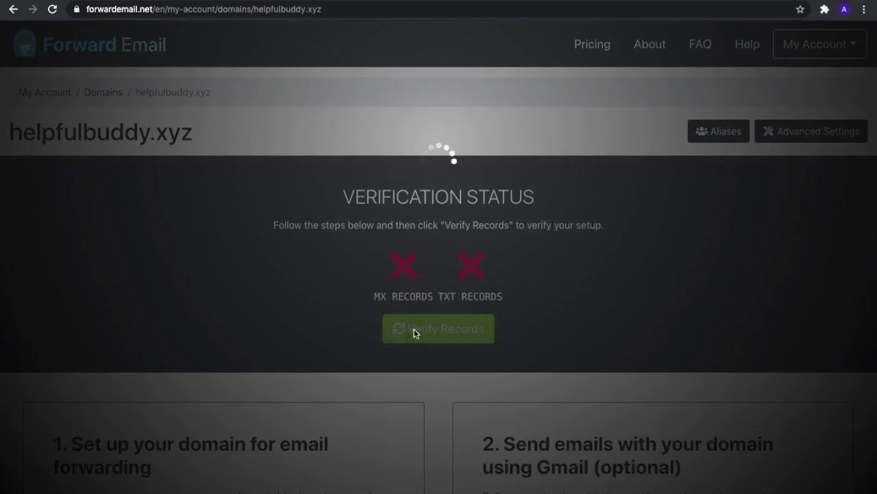